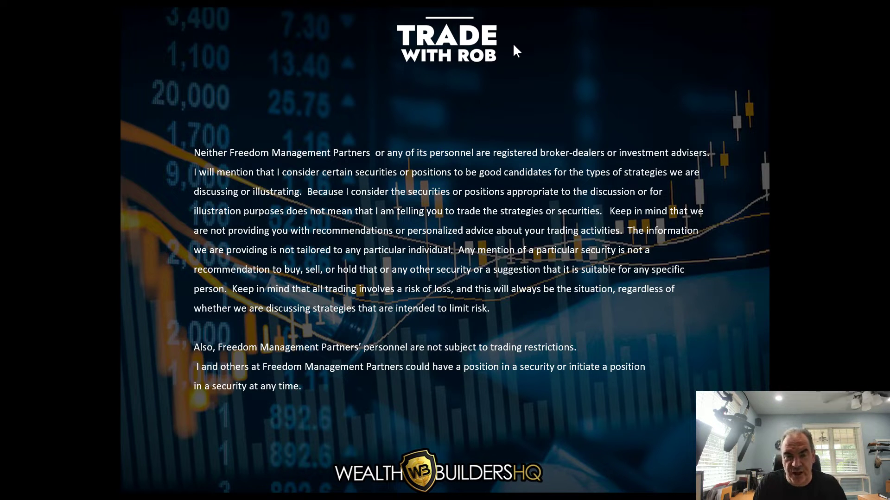
- Switch from the slideshow to the Micron daily chart in Omega Chartz, trace the slide from the April high to the May low, and clear the ink
{"action": "key", "text": "Right"}
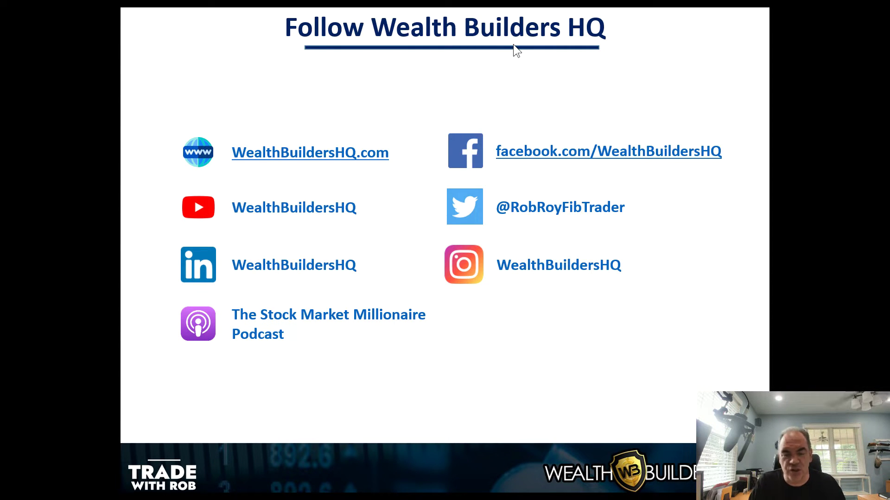
{"action": "key", "text": "alt+Tab"}
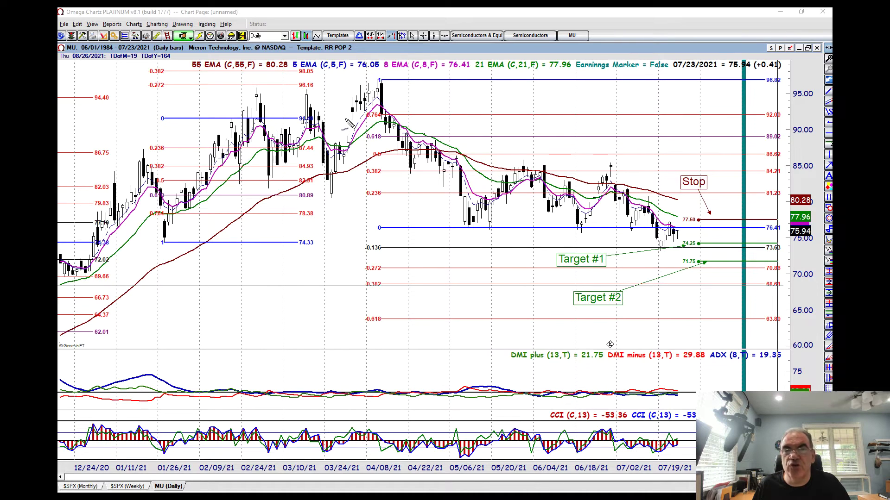
{"action": "mouse_move", "coordinate": [342, 122]}
{"action": "left_mouse_down"}
{"action": "mouse_move", "coordinate": [378, 77]}
{"action": "mouse_move", "coordinate": [461, 215]}
{"action": "mouse_move", "coordinate": [484, 215]}
{"action": "left_mouse_up"}
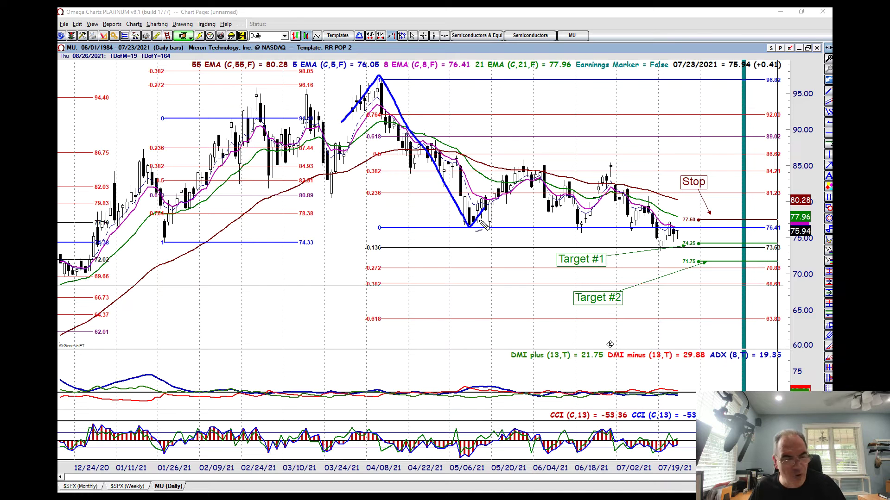
{"action": "key", "text": "Escape"}
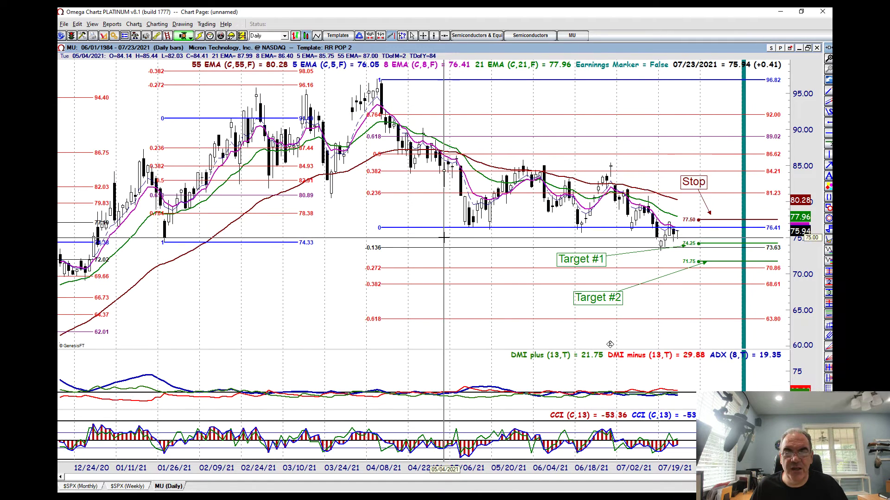
- Trace the drop from the 96.82 high to the May low and mark the May, June and early-July lows near the 76.41 level
{"action": "scroll", "coordinate": [445, 244], "scroll_direction": "up", "scroll_amount": 3}
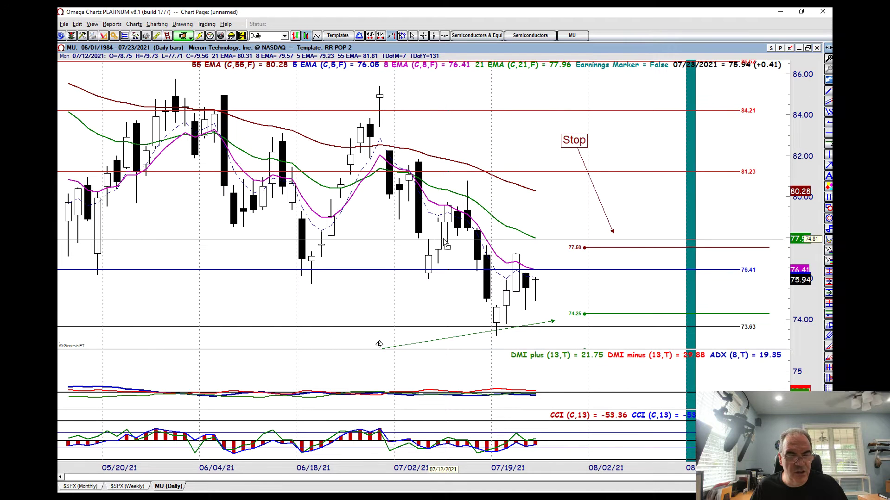
{"action": "scroll", "coordinate": [444, 241], "scroll_direction": "down", "scroll_amount": 2}
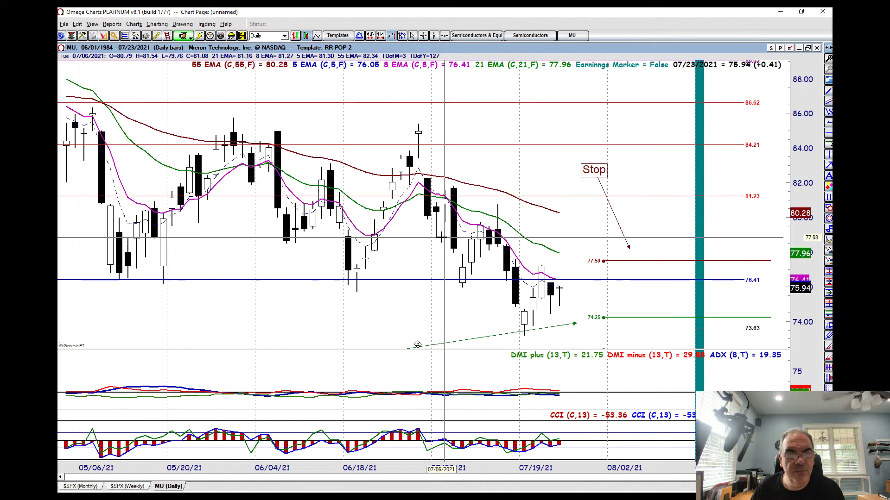
{"action": "scroll", "coordinate": [444, 238], "scroll_direction": "down", "scroll_amount": 4}
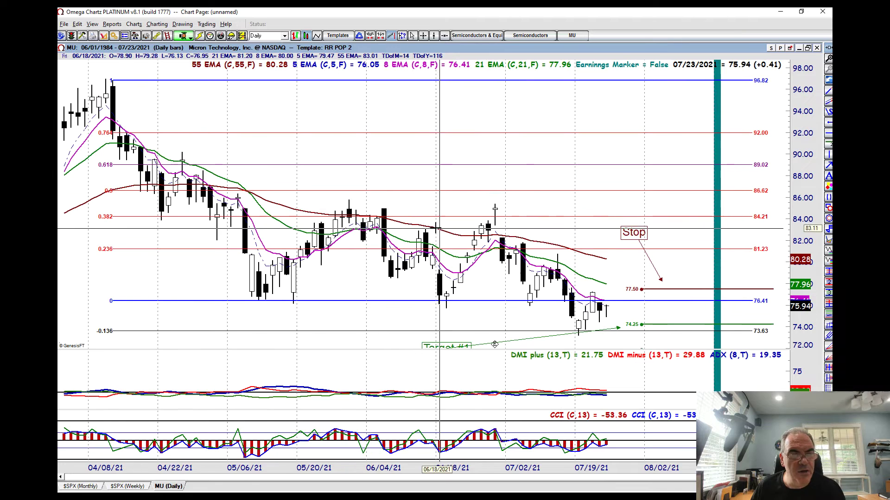
{"action": "scroll", "coordinate": [439, 234], "scroll_direction": "up", "scroll_amount": 1}
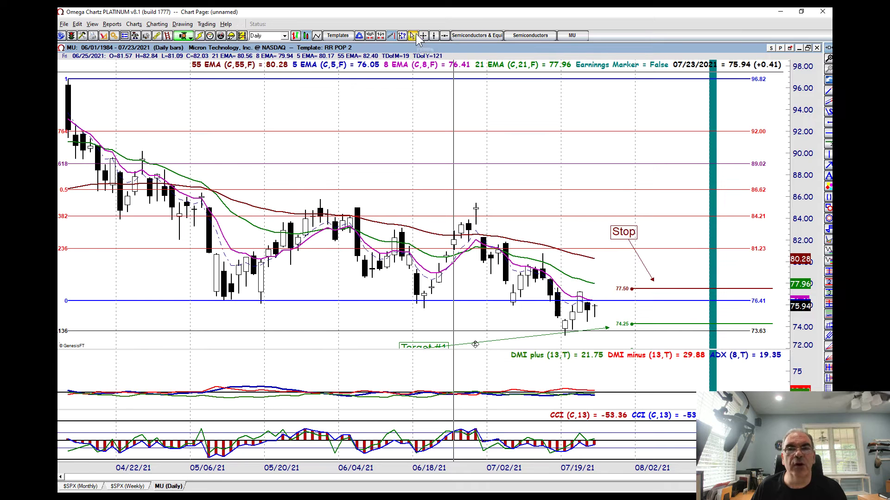
{"action": "left_click", "coordinate": [413, 36]}
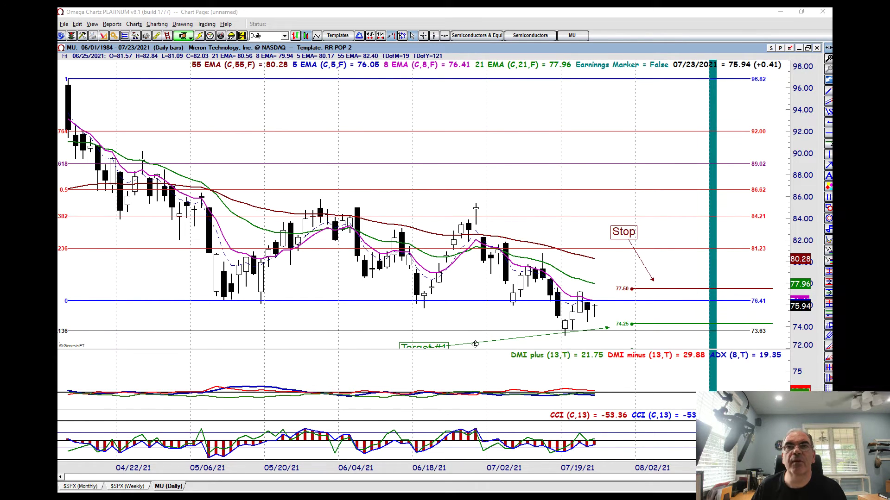
{"action": "left_click", "coordinate": [261, 313]}
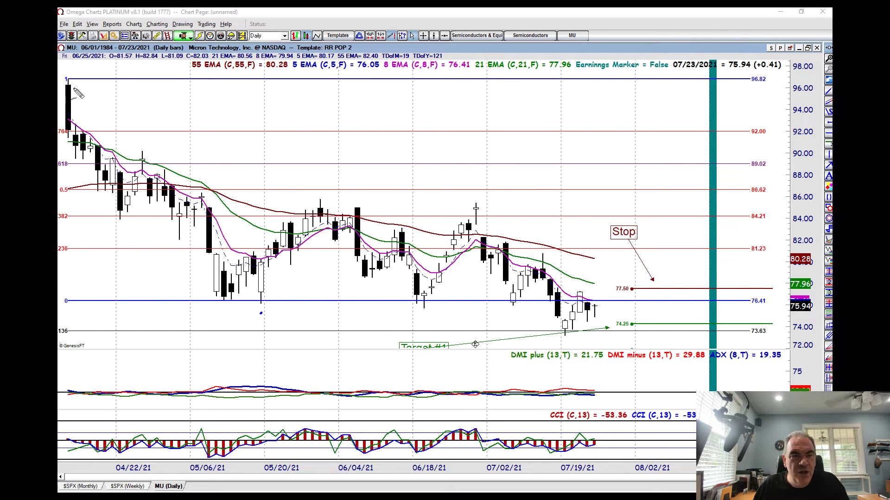
{"action": "mouse_move", "coordinate": [73, 87]}
{"action": "left_mouse_down"}
{"action": "mouse_move", "coordinate": [214, 295]}
{"action": "mouse_move", "coordinate": [261, 258]}
{"action": "left_mouse_up"}
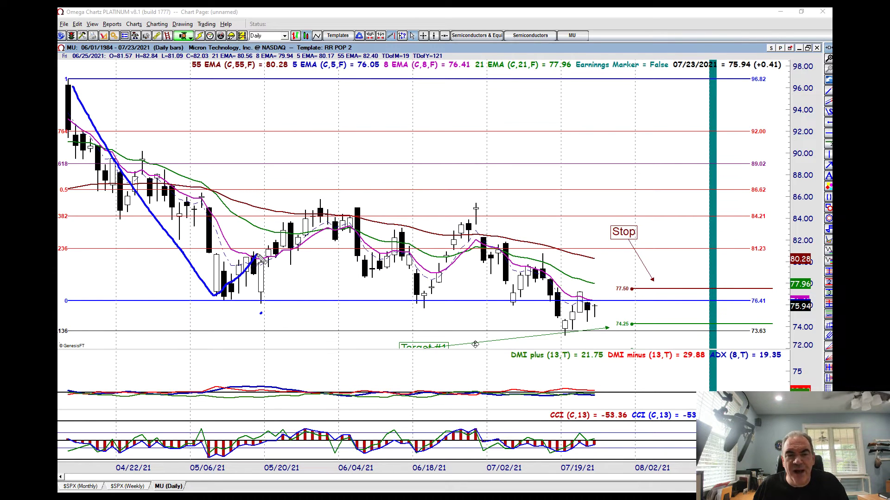
{"action": "left_click", "coordinate": [188, 291]}
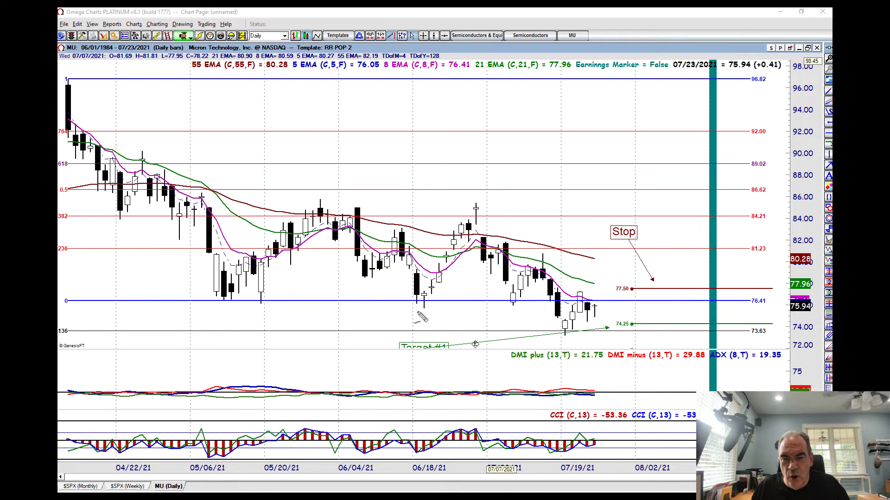
{"action": "left_click_drag", "start_coordinate": [417, 313], "coordinate": [423, 318]}
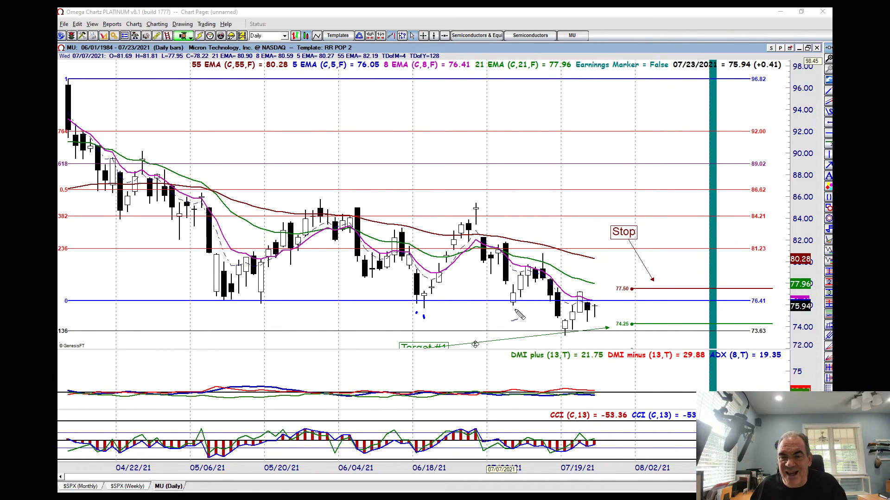
{"action": "left_click_drag", "start_coordinate": [513, 309], "coordinate": [513, 313]}
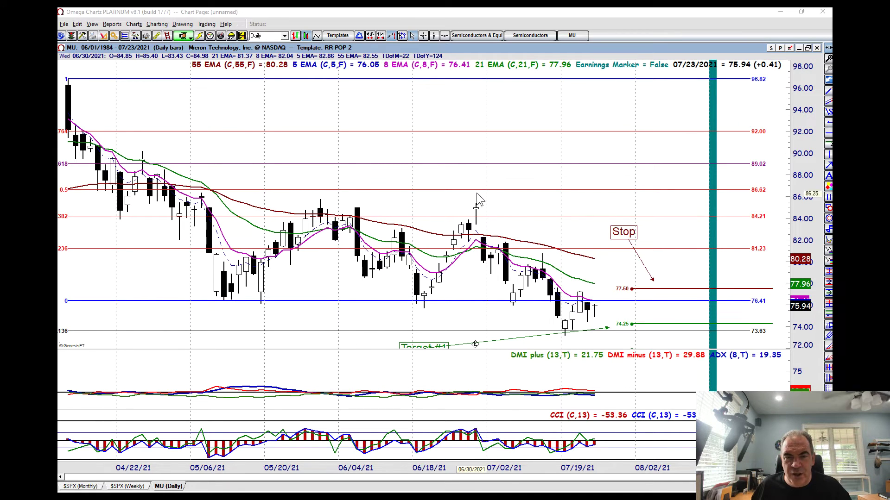
- Mark the mid-July decline through the 76.41 level with two dashes joined by a downward stroke, and clear the ink
{"action": "scroll", "coordinate": [482, 180], "scroll_direction": "up", "scroll_amount": 2}
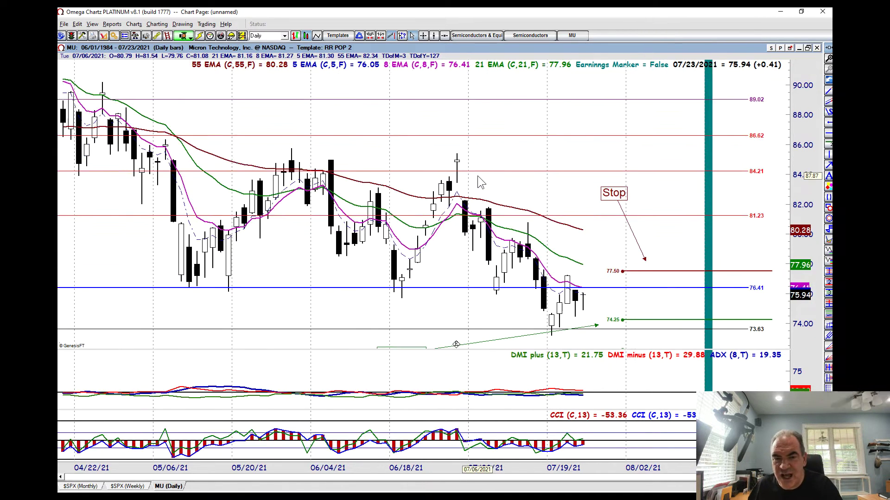
{"action": "scroll", "coordinate": [482, 181], "scroll_direction": "up", "scroll_amount": 2}
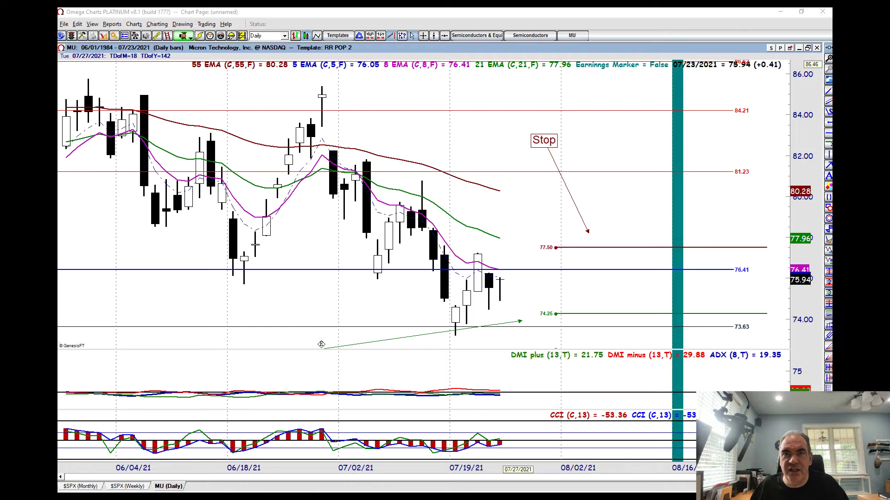
{"action": "left_click_drag", "start_coordinate": [416, 254], "coordinate": [426, 252]}
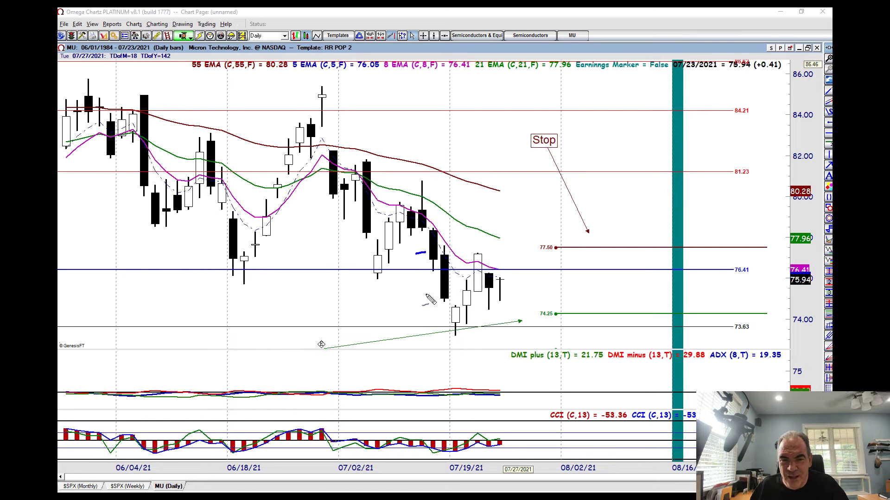
{"action": "left_click_drag", "start_coordinate": [415, 299], "coordinate": [438, 291]}
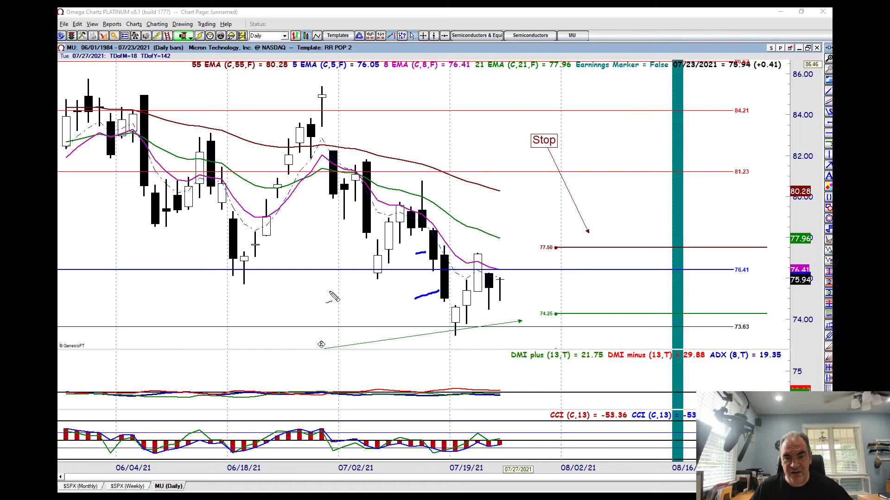
{"action": "left_click_drag", "start_coordinate": [408, 224], "coordinate": [433, 293]}
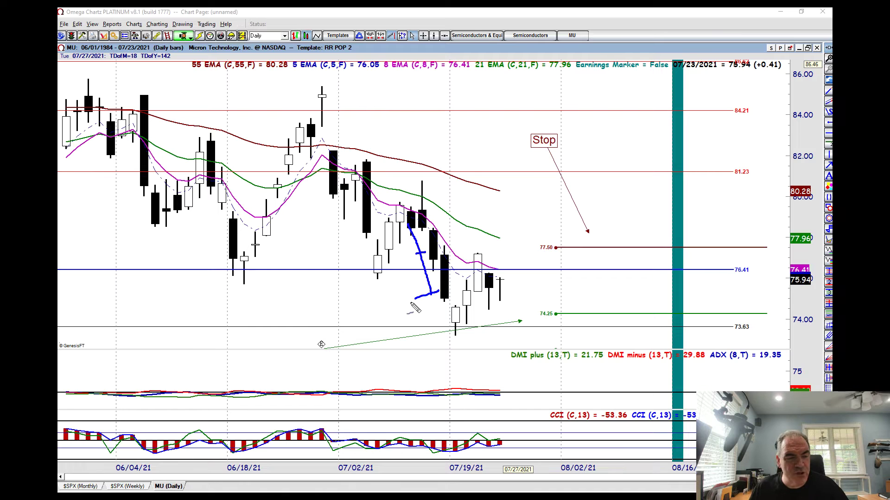
{"action": "key", "text": "Escape"}
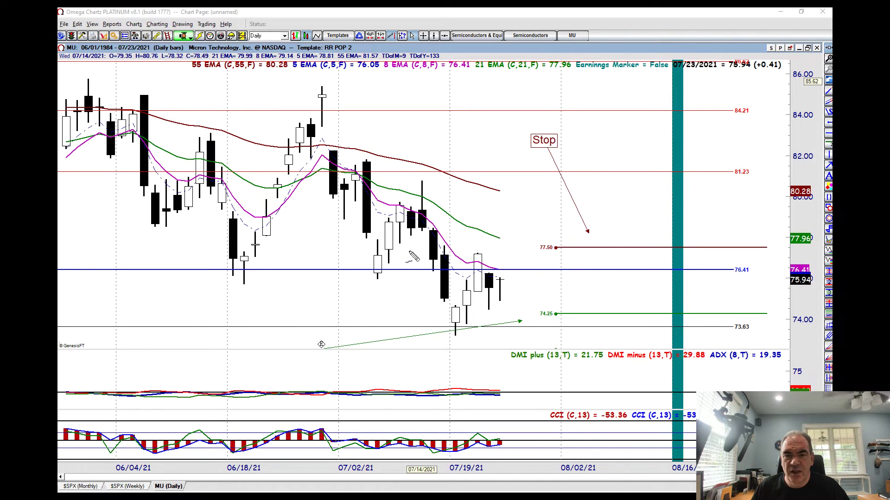
- Mark the mid-July breakdown with two dashes and an arrow, and cross-mark the June and early-July lows at the 76.41 level
{"action": "left_click_drag", "start_coordinate": [412, 243], "coordinate": [423, 246]}
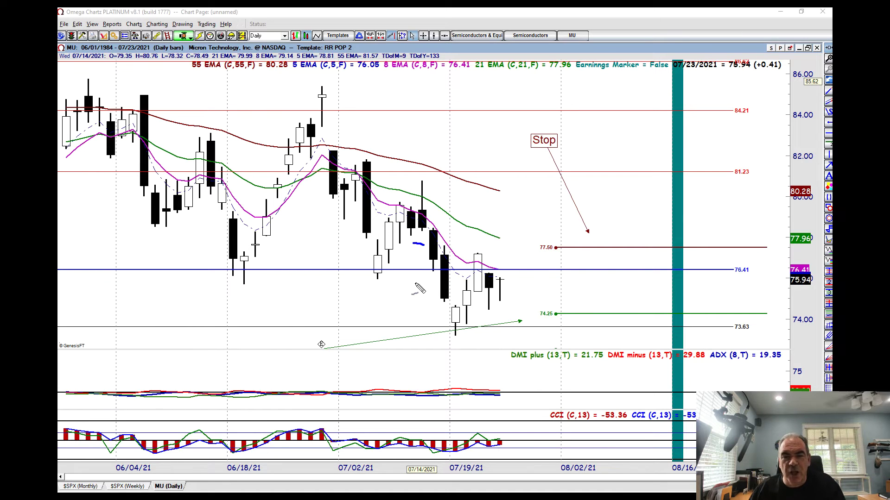
{"action": "left_click_drag", "start_coordinate": [414, 284], "coordinate": [433, 285]}
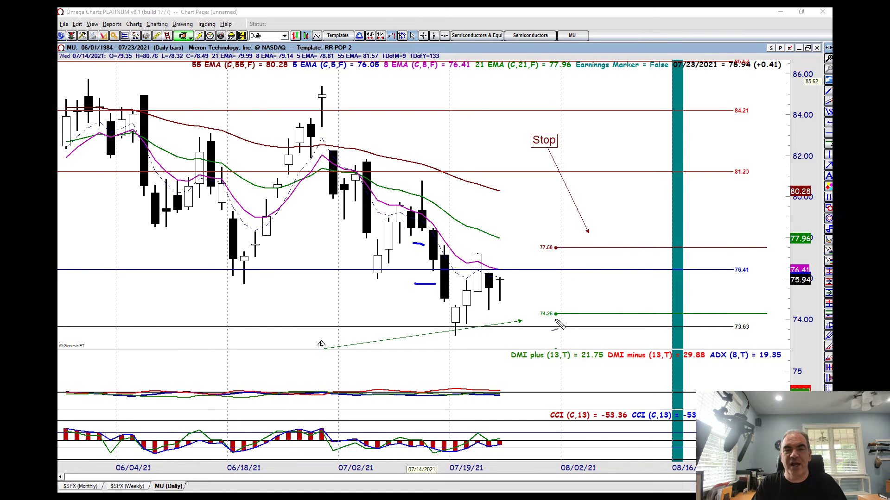
{"action": "left_click", "coordinate": [244, 293]}
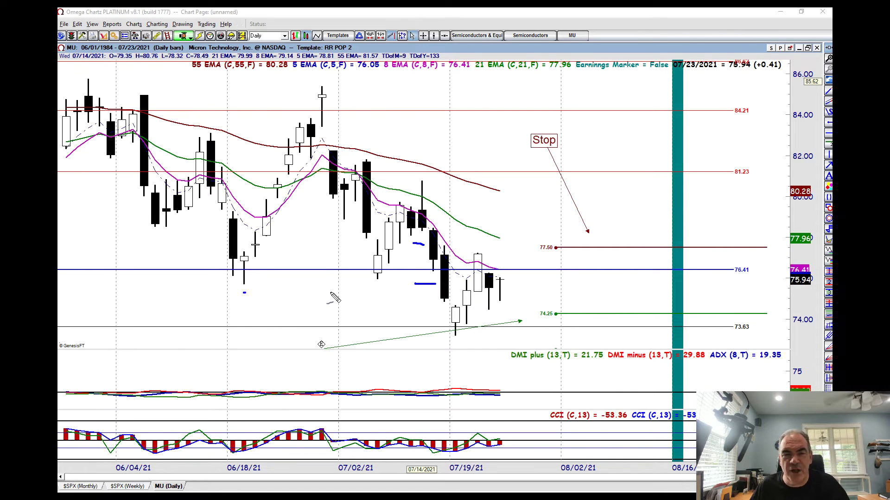
{"action": "mouse_move", "coordinate": [370, 288]}
{"action": "left_mouse_down"}
{"action": "mouse_move", "coordinate": [423, 300]}
{"action": "mouse_move", "coordinate": [438, 292]}
{"action": "mouse_move", "coordinate": [437, 300]}
{"action": "left_mouse_up"}
{"action": "mouse_move", "coordinate": [394, 262]}
{"action": "left_mouse_down"}
{"action": "mouse_move", "coordinate": [377, 284]}
{"action": "mouse_move", "coordinate": [391, 274]}
{"action": "left_mouse_up"}
{"action": "mouse_move", "coordinate": [259, 272]}
{"action": "left_mouse_down"}
{"action": "mouse_move", "coordinate": [266, 271]}
{"action": "mouse_move", "coordinate": [259, 277]}
{"action": "left_mouse_up"}
{"action": "left_click_drag", "start_coordinate": [244, 271], "coordinate": [264, 283]}
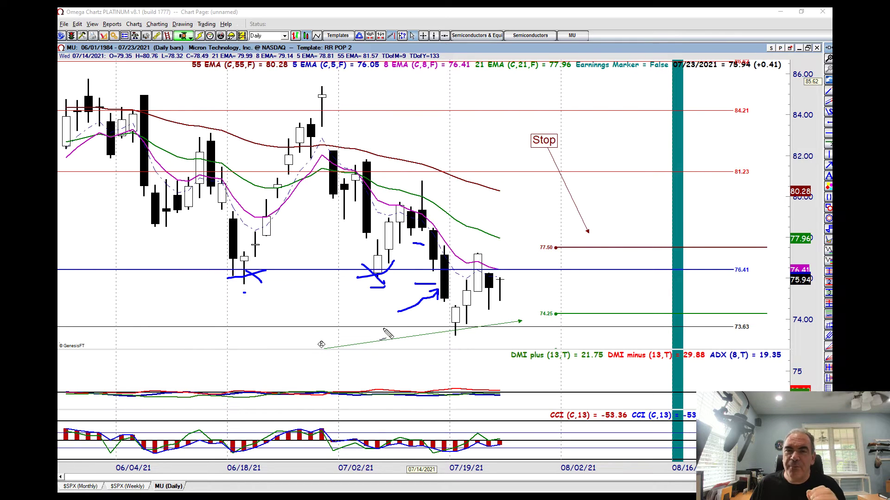
- Trace the rebound from the July 19 low over the recent peak to the latest candle, and clear all the ink
{"action": "mouse_move", "coordinate": [429, 318]}
{"action": "left_mouse_down"}
{"action": "mouse_move", "coordinate": [450, 320]}
{"action": "mouse_move", "coordinate": [480, 254]}
{"action": "left_mouse_up"}
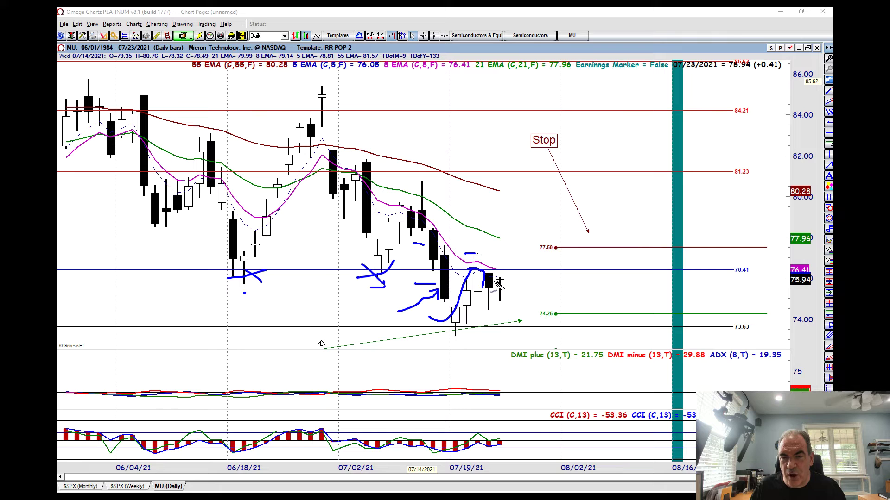
{"action": "left_click_drag", "start_coordinate": [495, 281], "coordinate": [503, 279]}
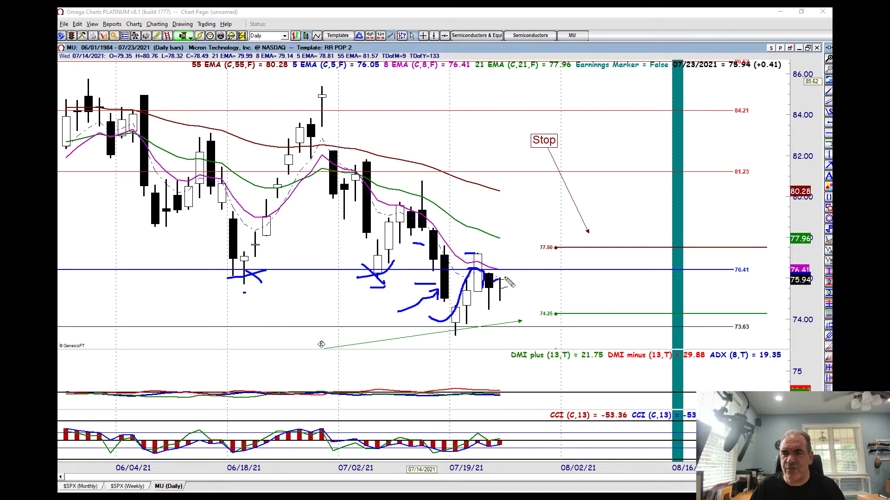
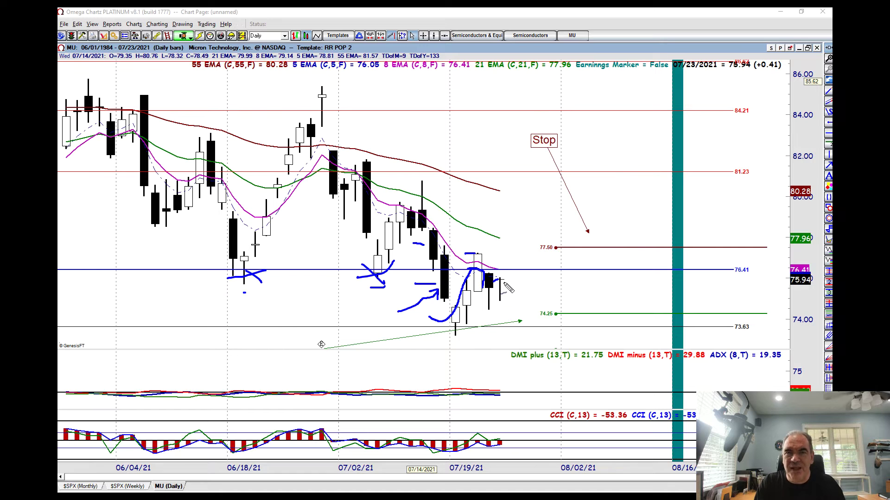
{"action": "key", "text": "Escape"}
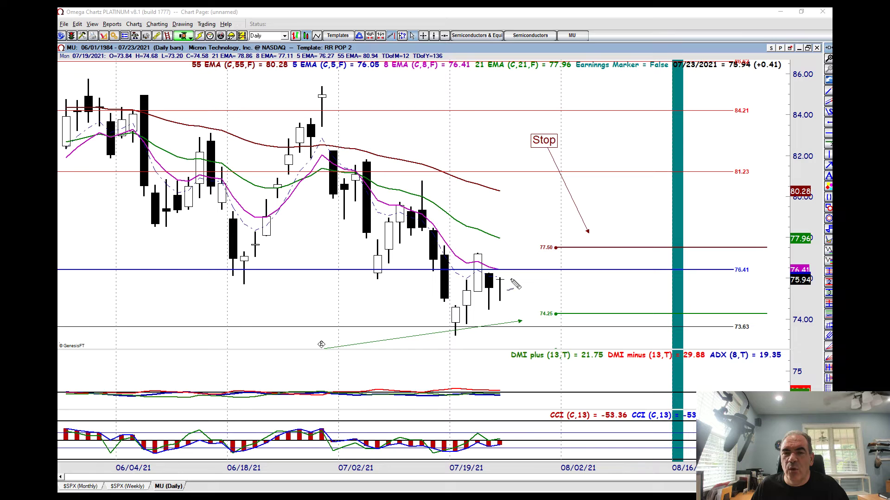
- Sketch a short rise from the latest candle to the 76.41 line and a turn down, circle the 76.41 label, and clear the ink
{"action": "mouse_move", "coordinate": [506, 285]}
{"action": "left_mouse_down"}
{"action": "mouse_move", "coordinate": [518, 267]}
{"action": "mouse_move", "coordinate": [524, 272]}
{"action": "left_mouse_up"}
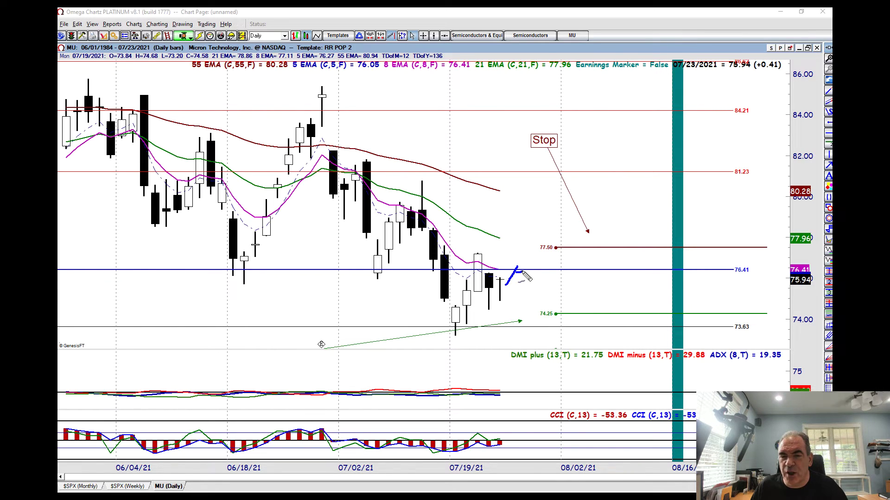
{"action": "mouse_move", "coordinate": [753, 261]}
{"action": "left_mouse_down"}
{"action": "mouse_move", "coordinate": [723, 284]}
{"action": "mouse_move", "coordinate": [754, 264]}
{"action": "left_mouse_up"}
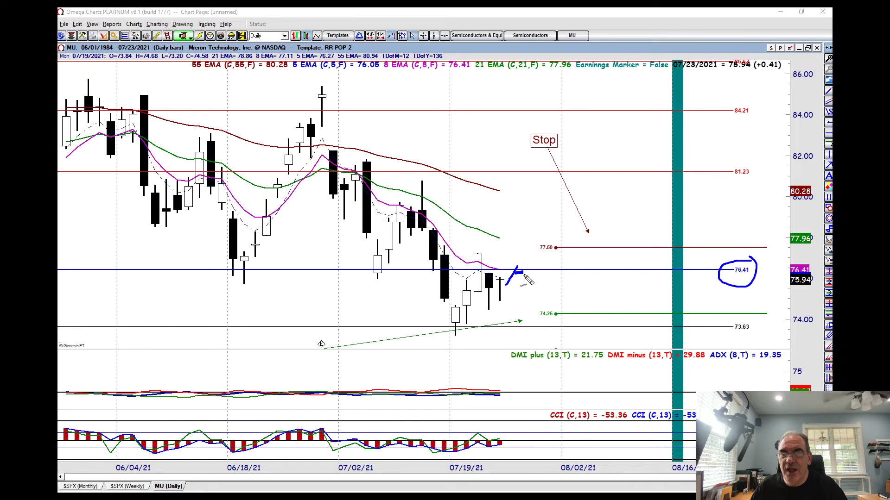
{"action": "left_click_drag", "start_coordinate": [528, 274], "coordinate": [534, 283]}
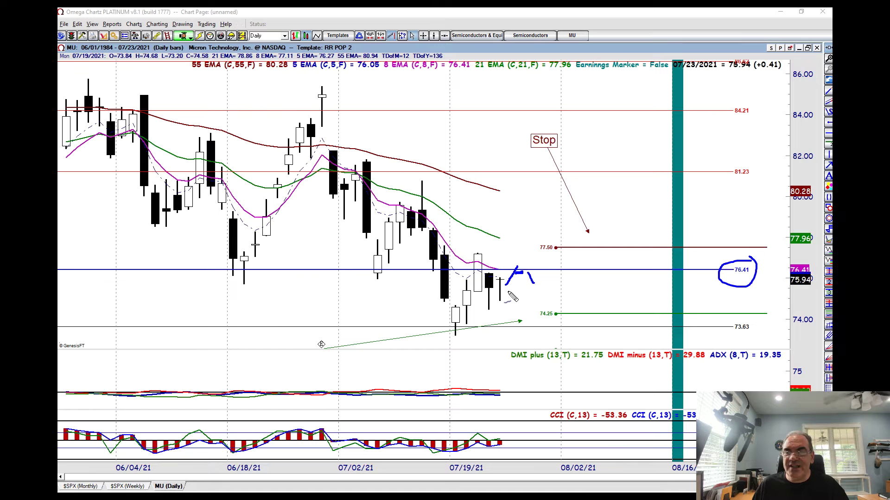
{"action": "mouse_move", "coordinate": [509, 293]}
{"action": "left_mouse_down"}
{"action": "mouse_move", "coordinate": [533, 275]}
{"action": "mouse_move", "coordinate": [510, 286]}
{"action": "left_mouse_up"}
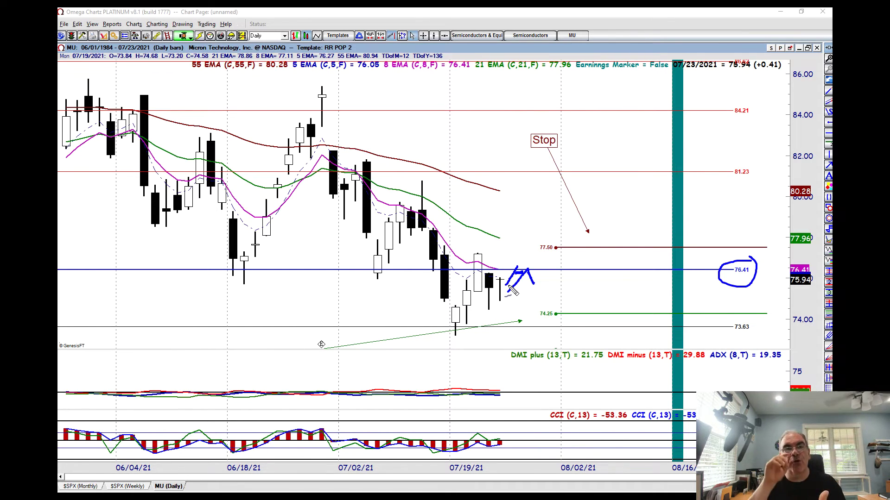
{"action": "key", "text": "Escape"}
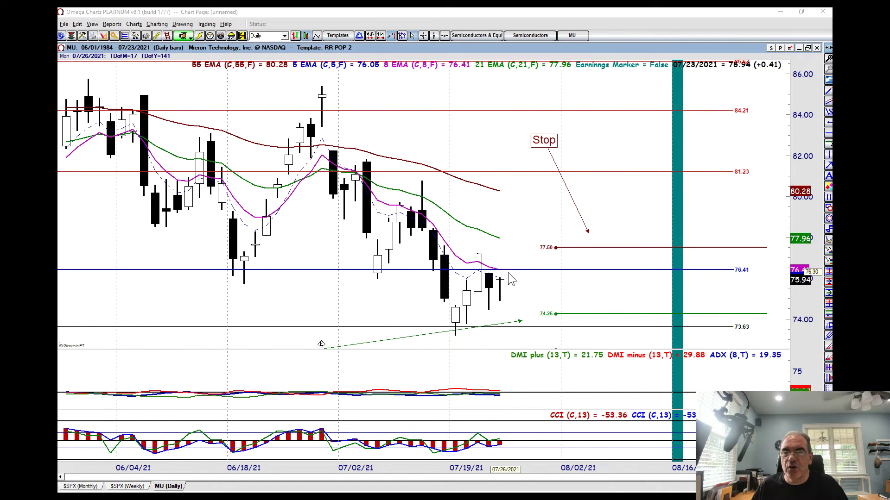
- Sketch a projected price path from the latest candle up to the 77.50 stop line
{"action": "left_click", "coordinate": [505, 277]}
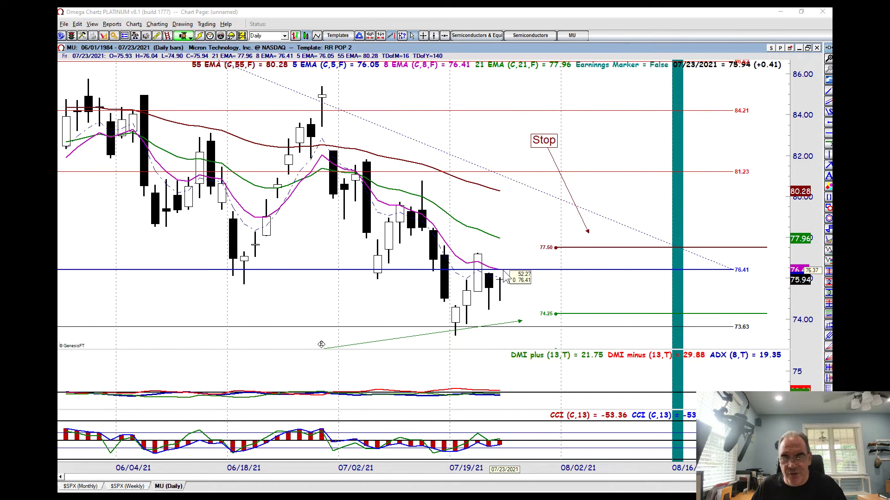
{"action": "left_click", "coordinate": [523, 231]}
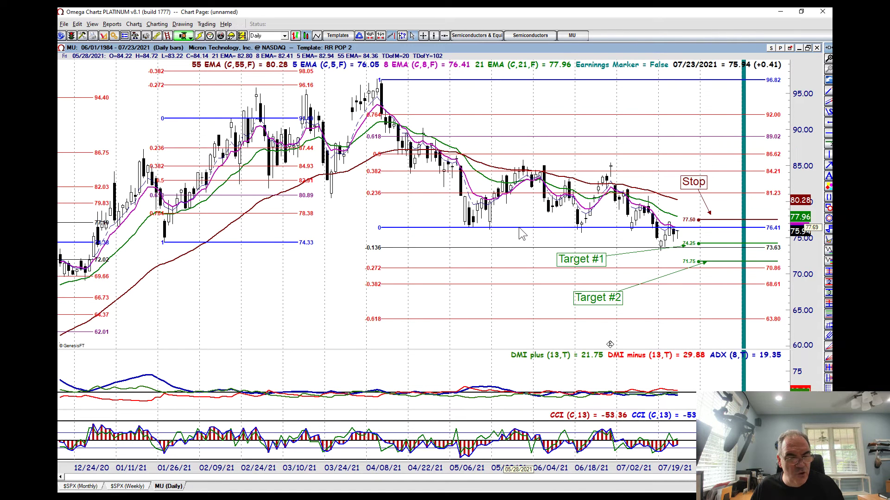
{"action": "scroll", "coordinate": [522, 234], "scroll_direction": "up", "scroll_amount": 2}
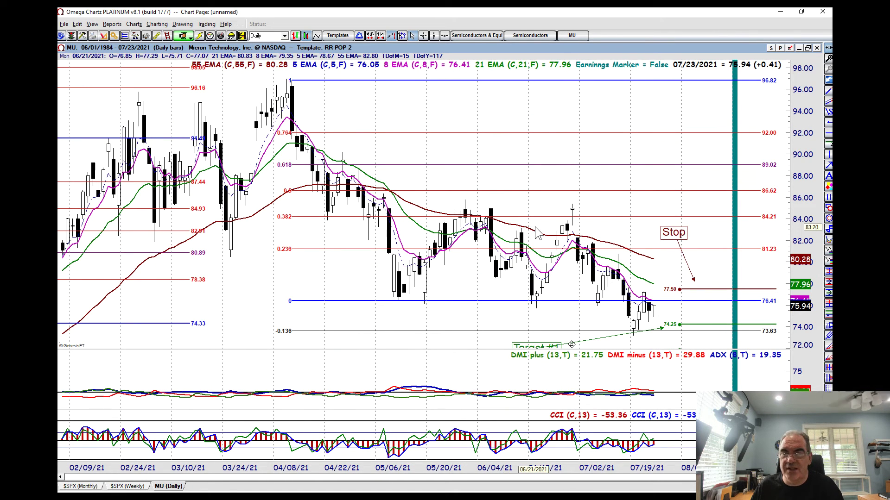
{"action": "scroll", "coordinate": [537, 234], "scroll_direction": "down", "scroll_amount": 2}
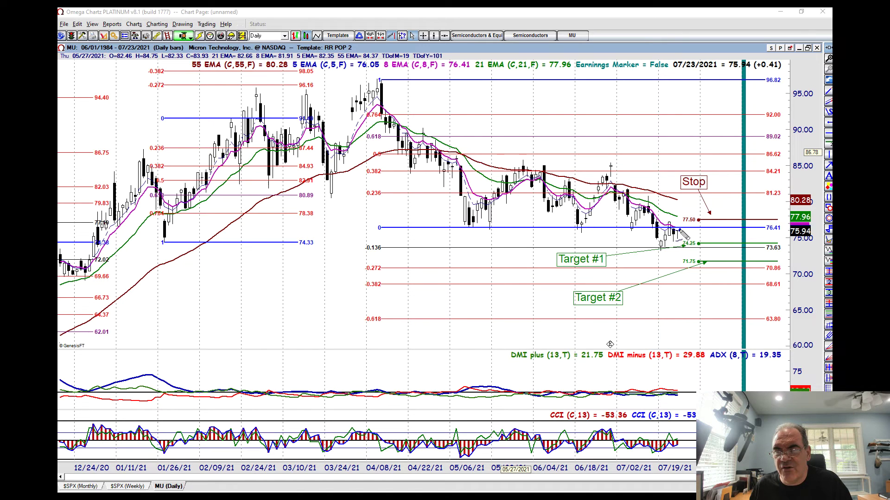
{"action": "left_click_drag", "start_coordinate": [682, 229], "coordinate": [711, 218]}
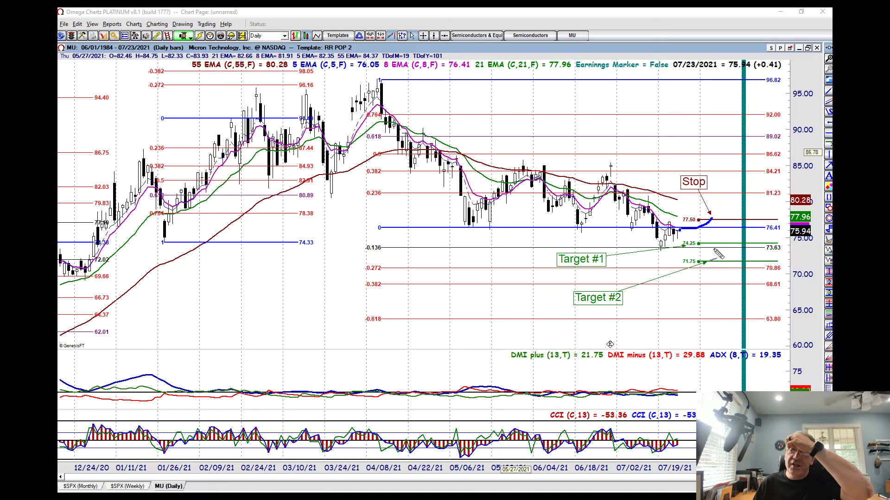